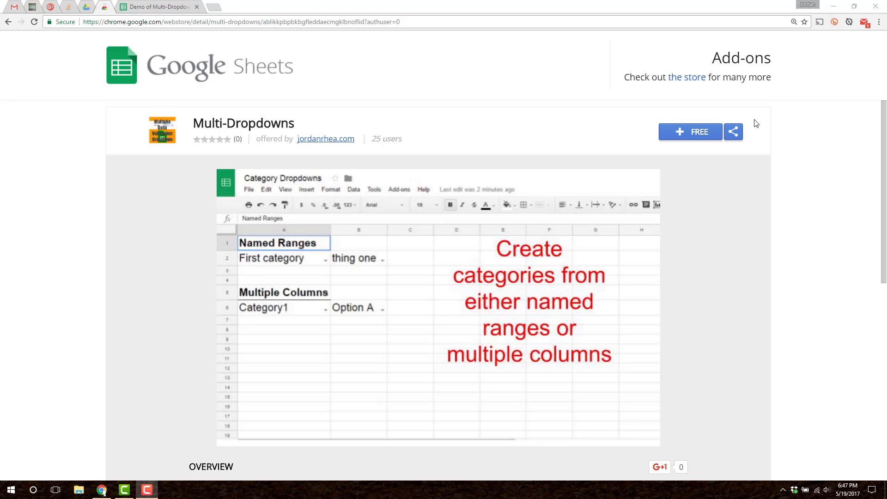
Add the free Multi-Dropdowns add-on to Google Sheets from its store page.
click(677, 139)
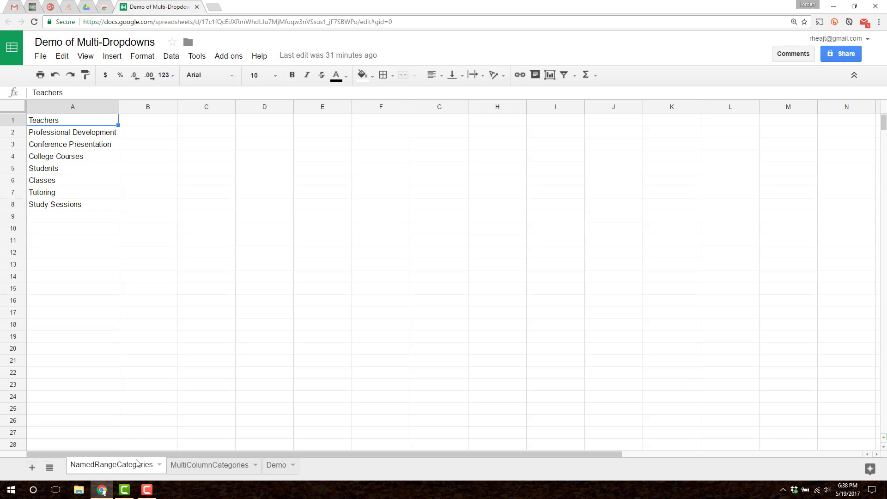
Compare how the categories are laid out on the MultiColumnCategories and NamedRangeCategories sheets.
click(199, 466)
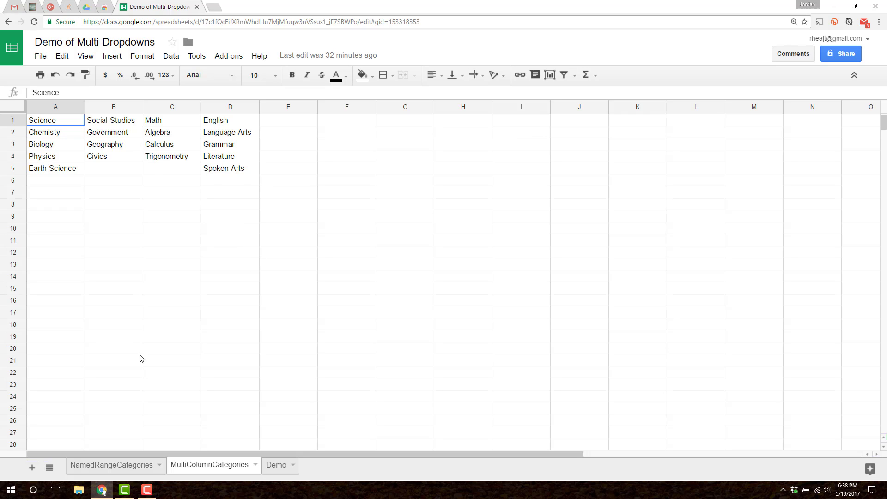
click(112, 467)
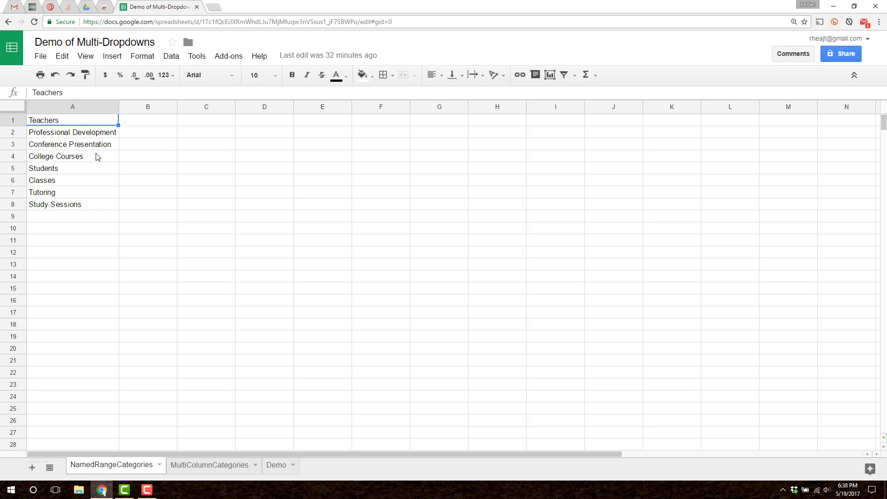
Create a named range called teachers covering cells A1:A4 of the NamedRangeCategories sheet.
click(171, 56)
click(222, 129)
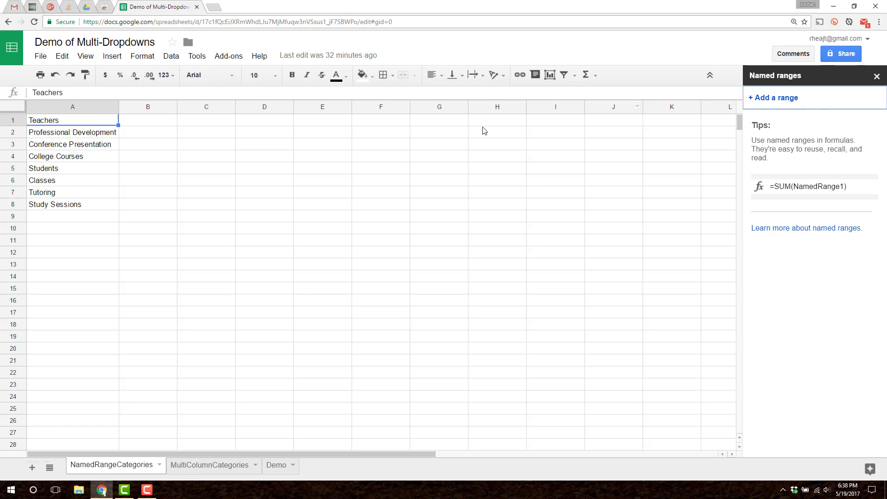
click(762, 98)
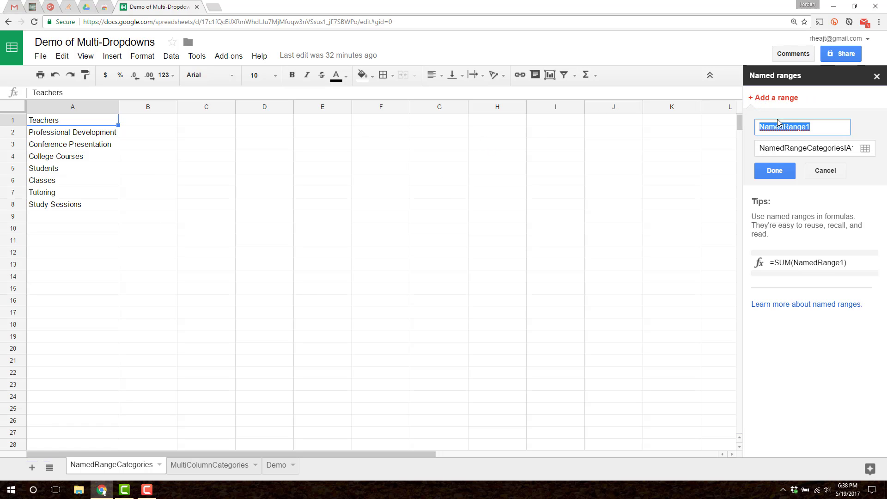
text(teachers)
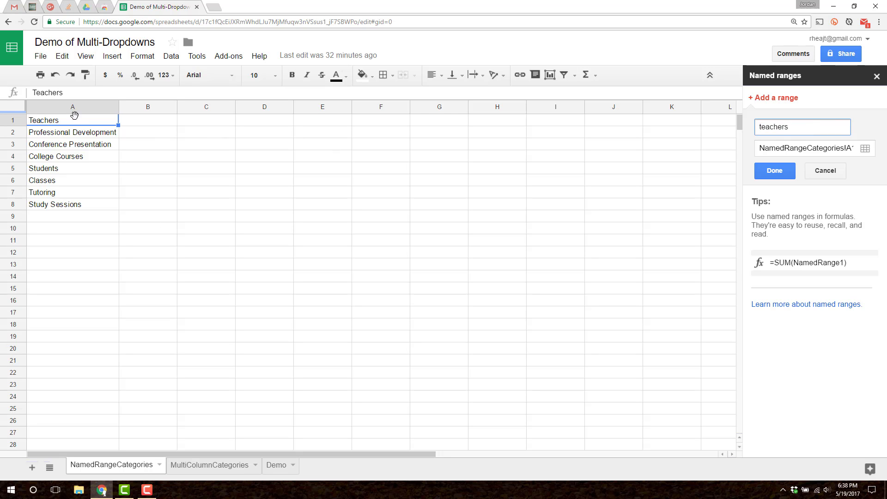
click(774, 146)
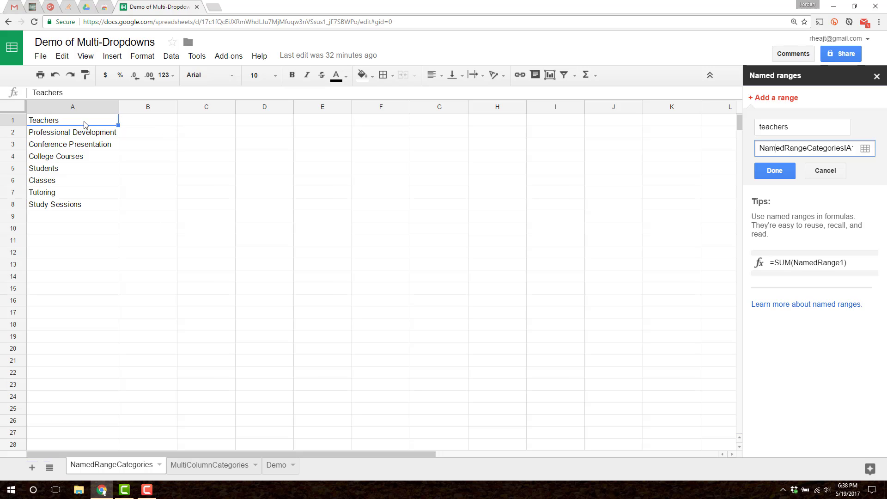
drag(84, 125, 132, 160)
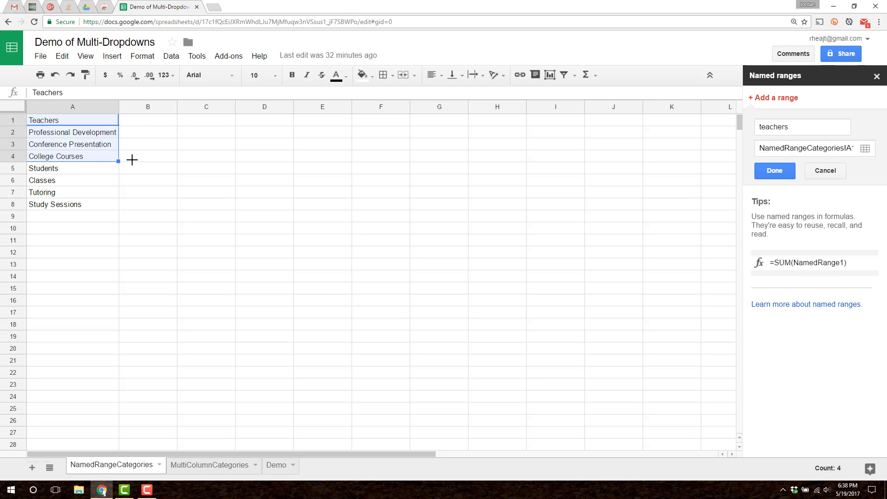
click(865, 149)
drag(63, 125, 124, 157)
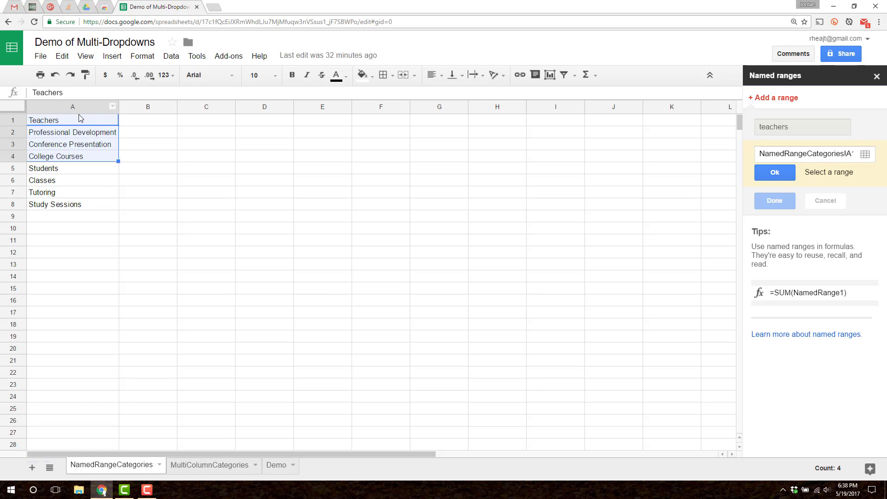
click(775, 172)
click(781, 171)
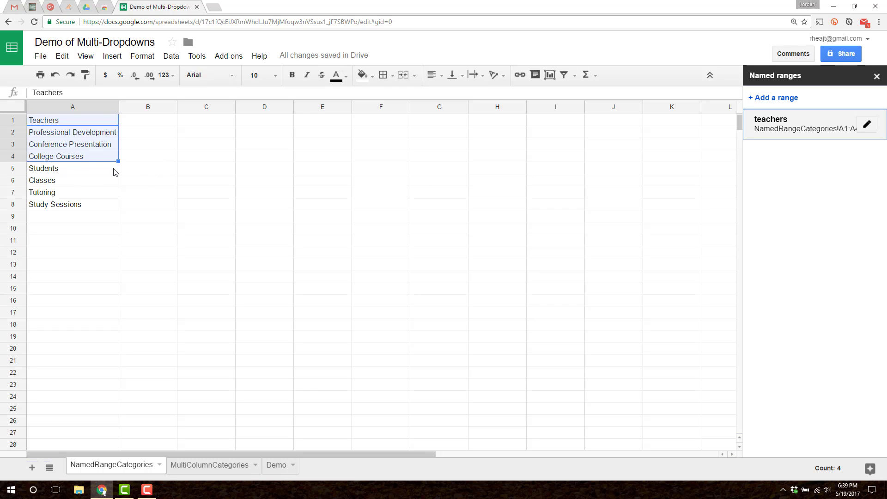
Check which cells the teachers named range covers.
click(175, 183)
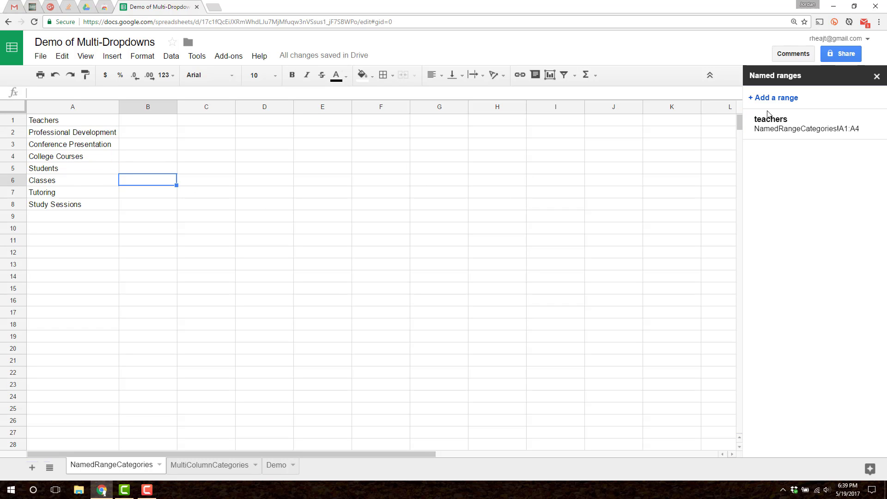
click(778, 125)
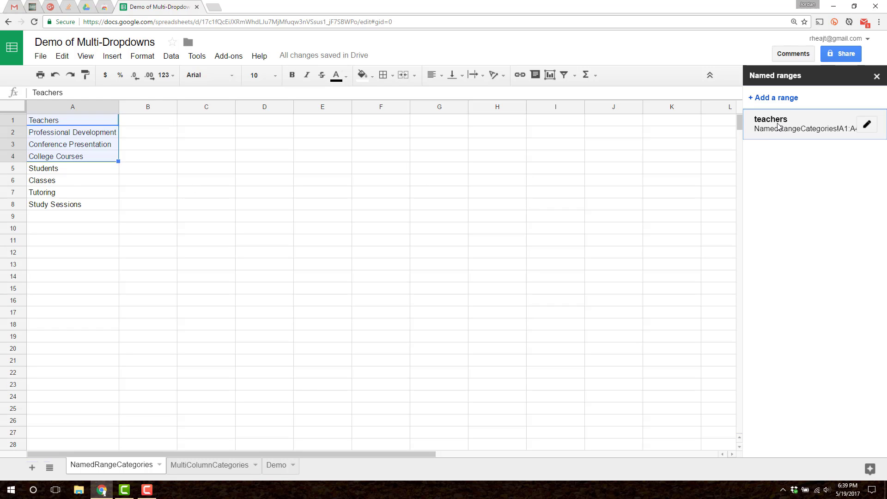
click(160, 206)
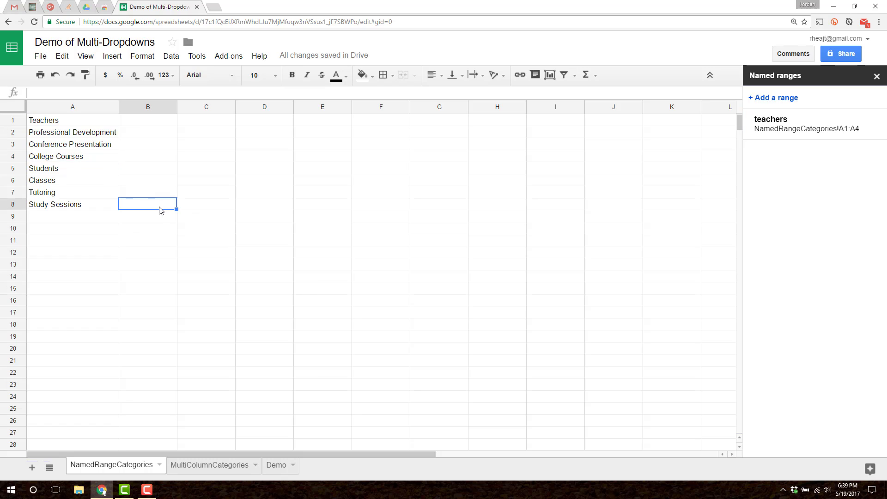
Create a second named range called students covering cells A5:A8 of the NamedRangeCategories sheet.
click(841, 112)
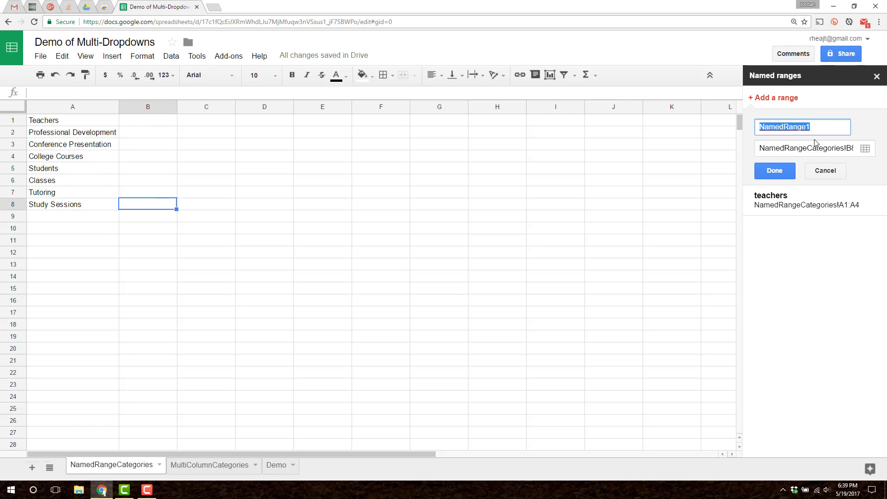
text(students)
key(Return)
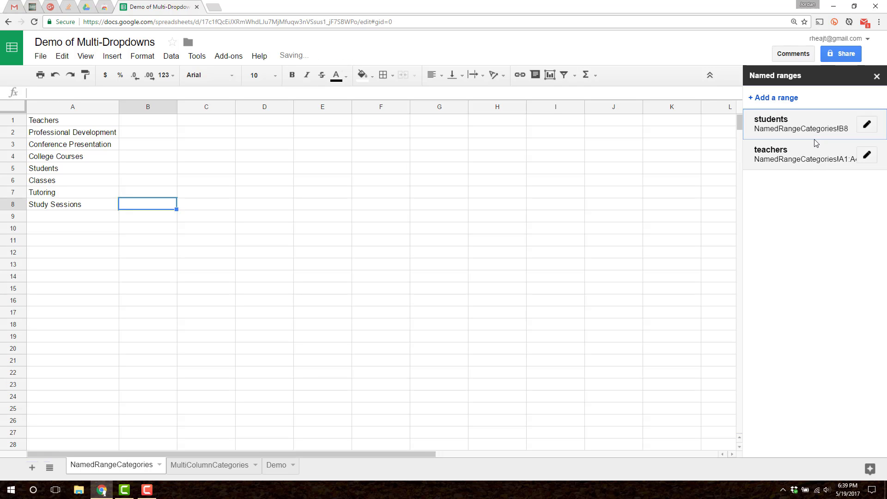
click(867, 124)
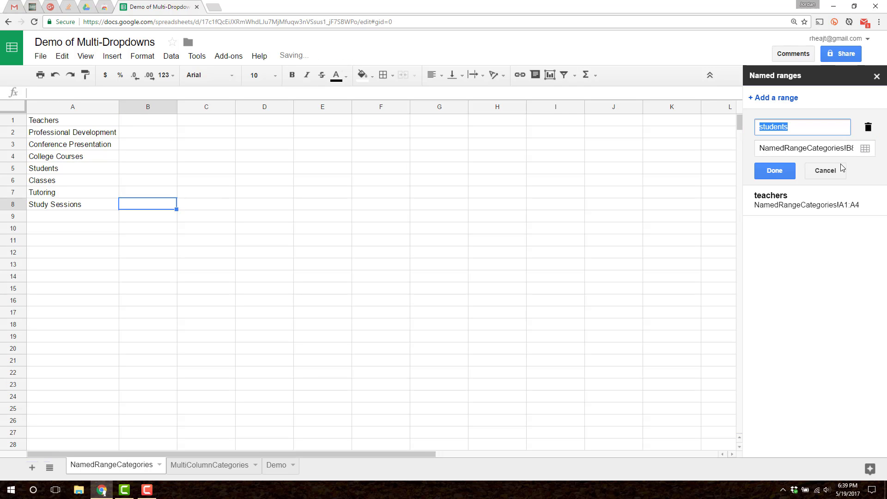
click(865, 154)
drag(59, 168, 81, 206)
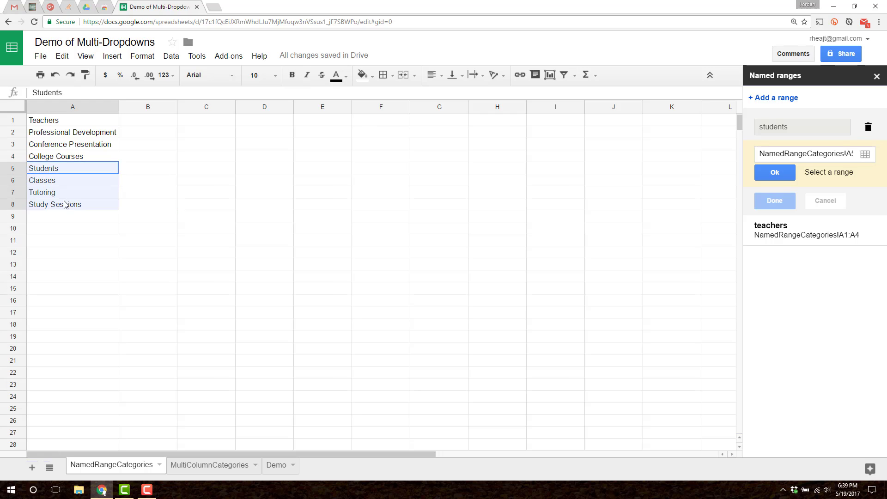
click(775, 173)
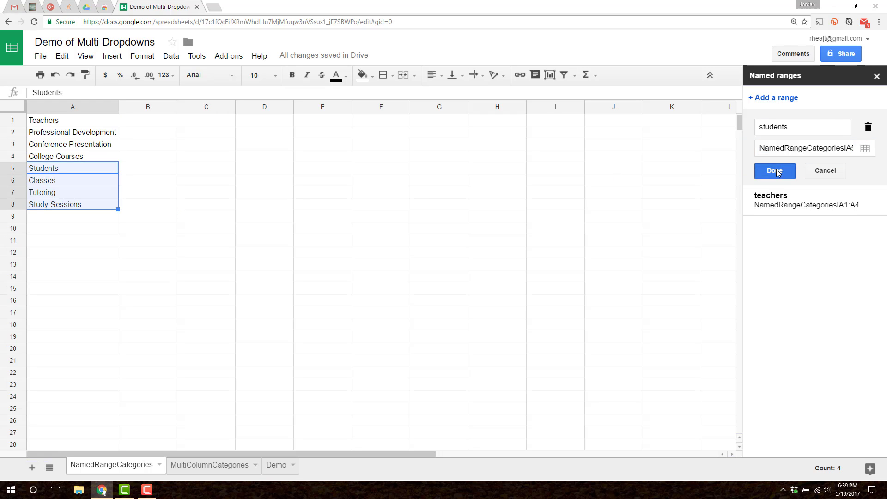
click(775, 201)
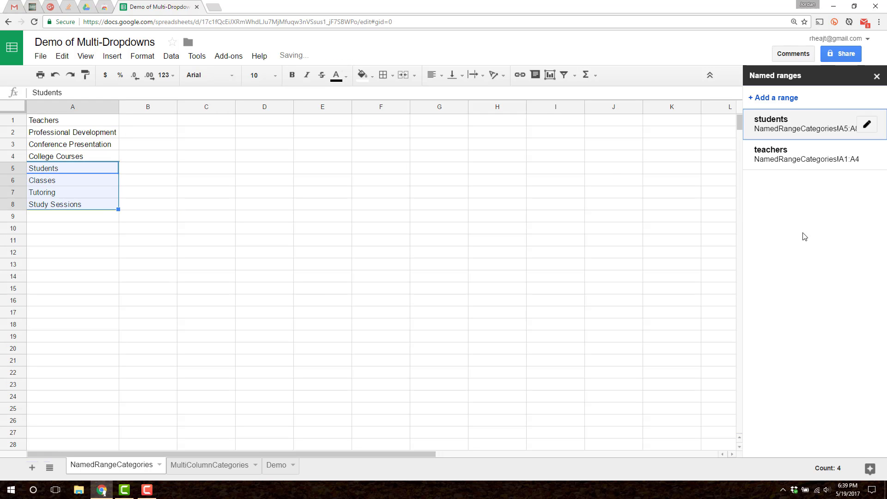
Examine the cells covered by the teachers and students named ranges, including their category names and the options under Teachers.
click(801, 157)
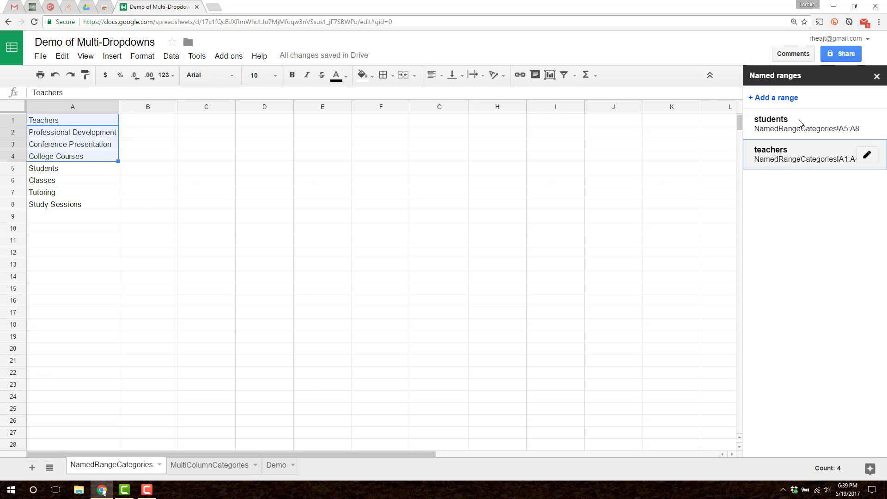
click(802, 124)
click(801, 160)
click(77, 123)
click(51, 170)
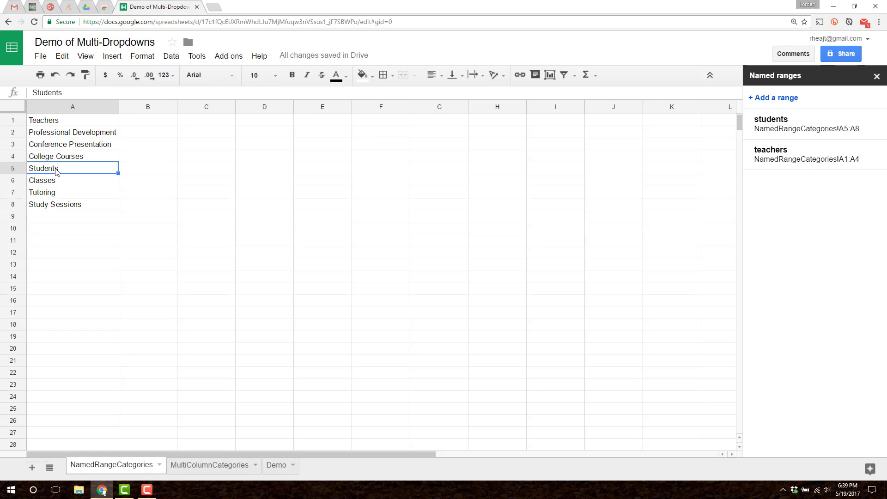
click(55, 133)
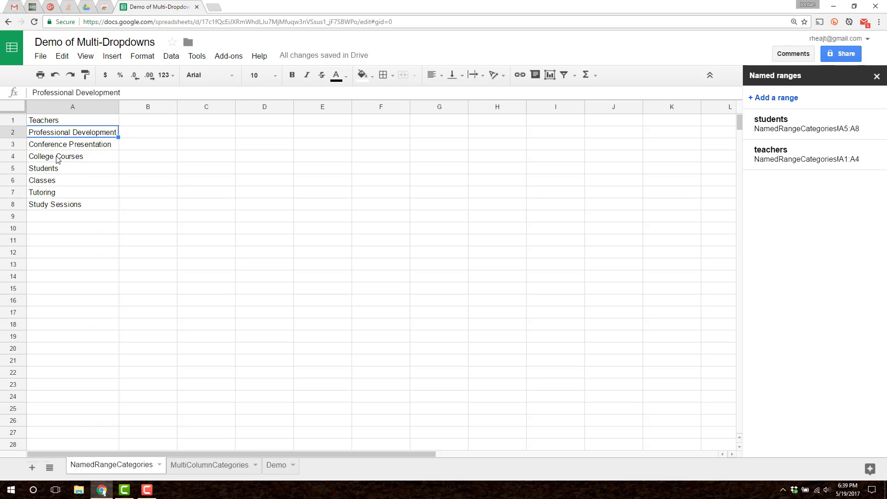
click(59, 146)
click(58, 134)
click(56, 158)
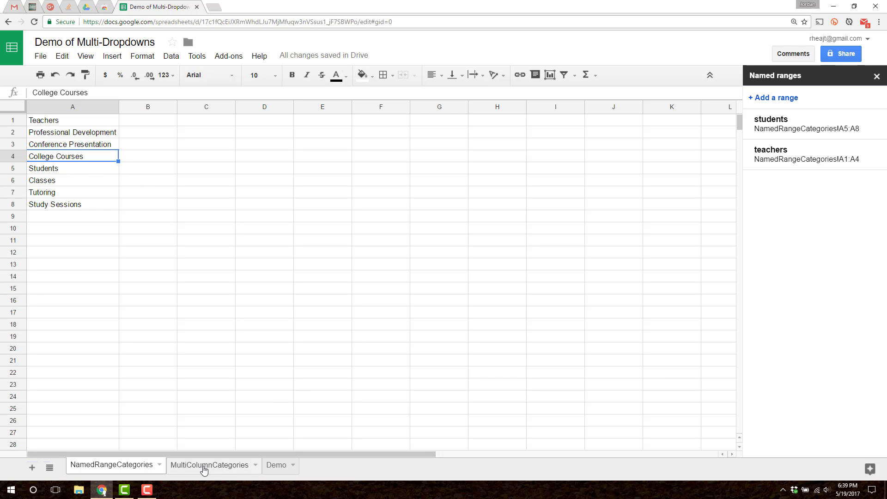
Look over the category headings in row 1 of the MultiColumnCategories sheet.
click(204, 467)
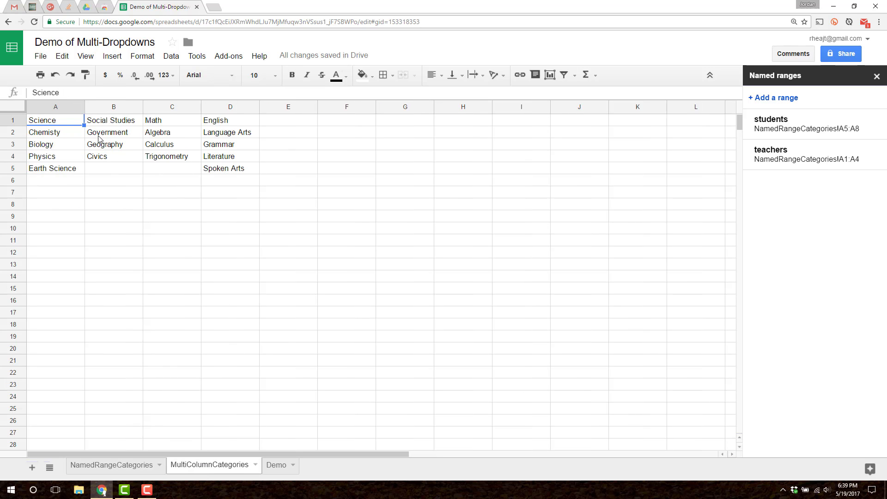
click(105, 120)
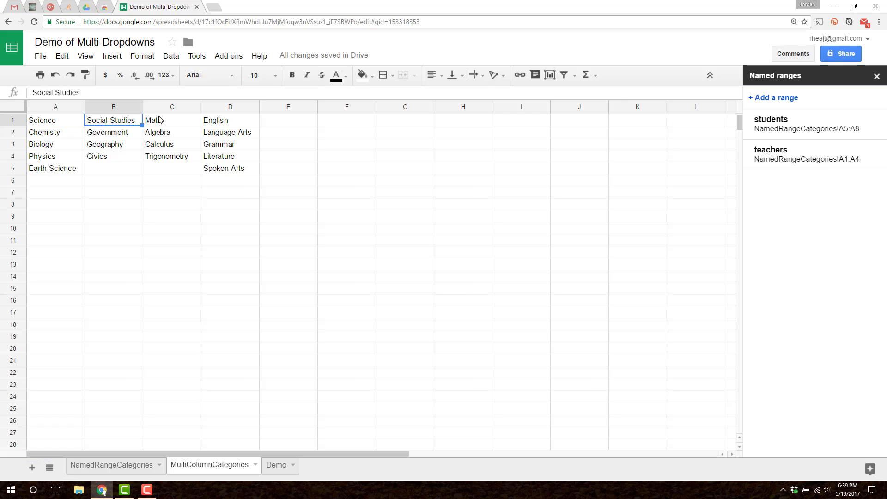
click(164, 121)
click(106, 123)
click(58, 124)
click(121, 125)
click(183, 125)
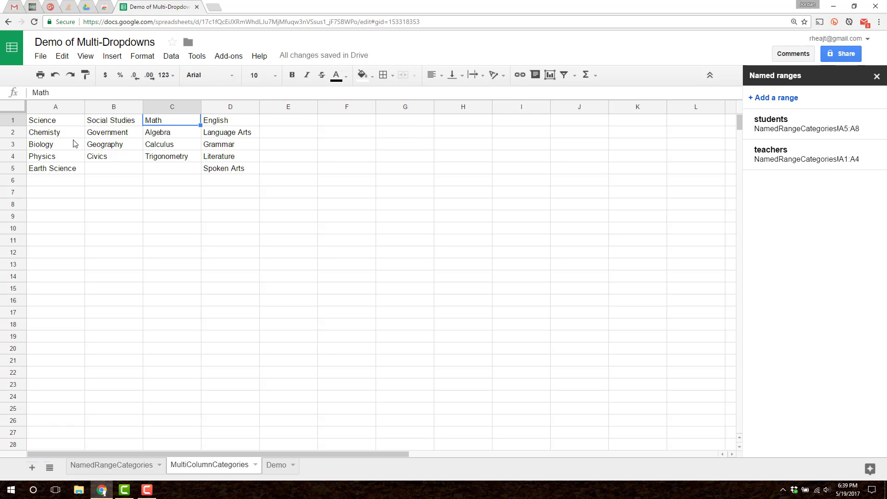
Review the options listed beneath the Science, Social Studies and Math headings.
click(52, 134)
click(54, 145)
click(55, 157)
click(56, 170)
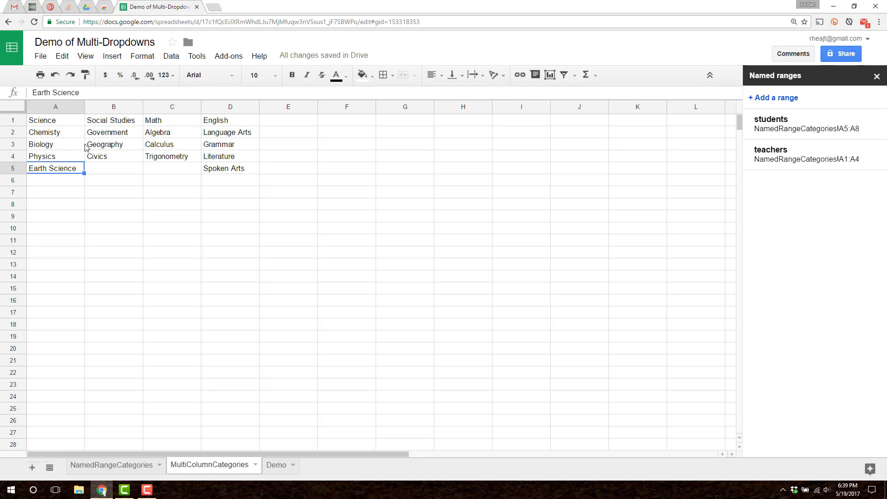
click(108, 135)
click(109, 143)
click(113, 155)
click(165, 134)
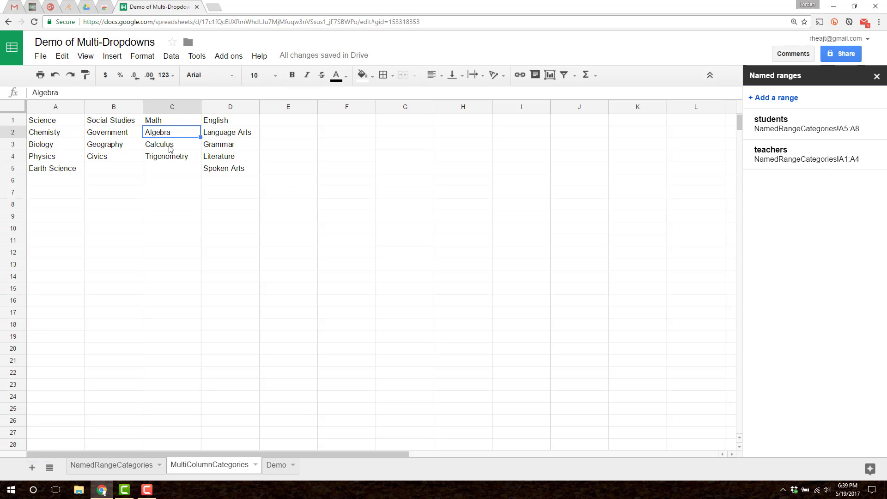
click(169, 146)
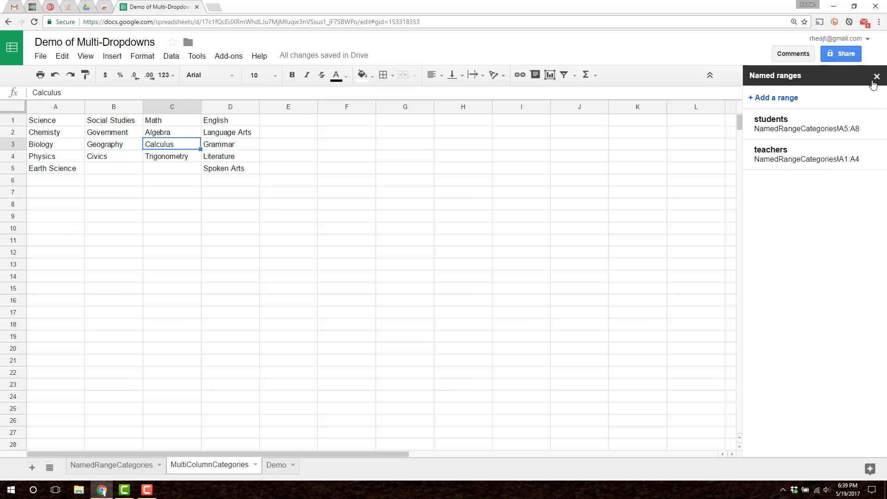
Close the named ranges list and enter the heading Named Ranges in cell A1 of the Demo sheet.
click(876, 76)
click(277, 465)
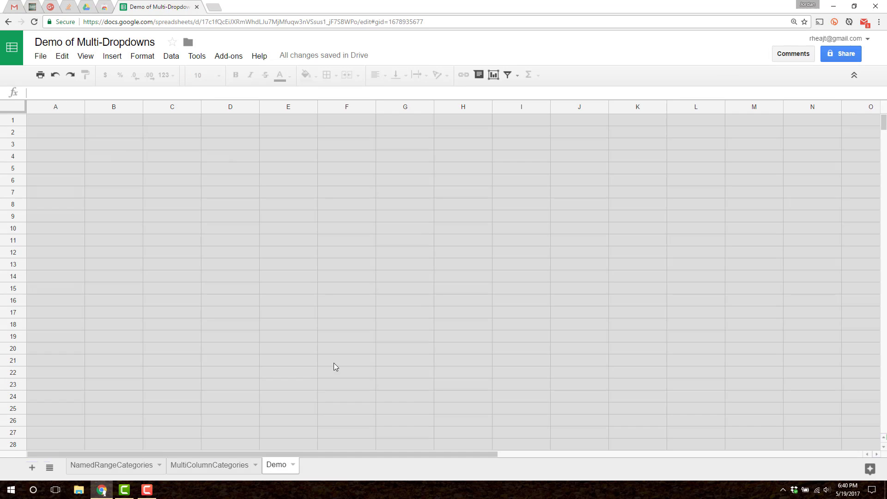
click(123, 122)
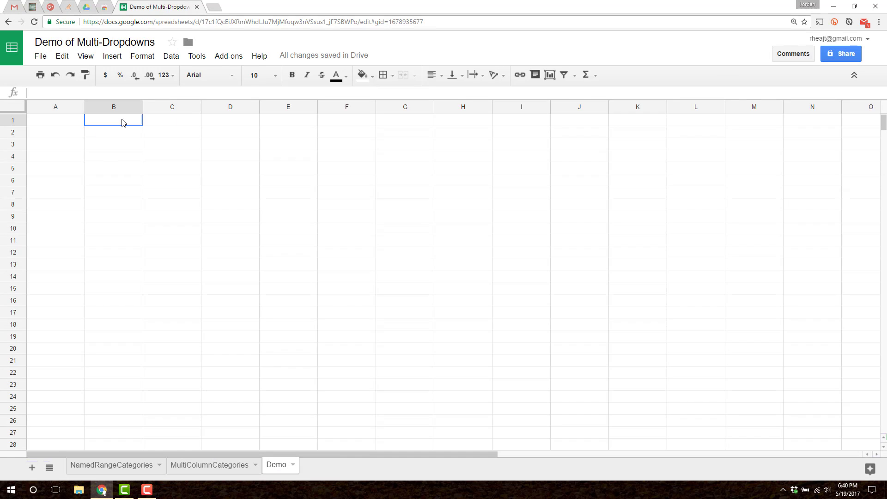
click(72, 125)
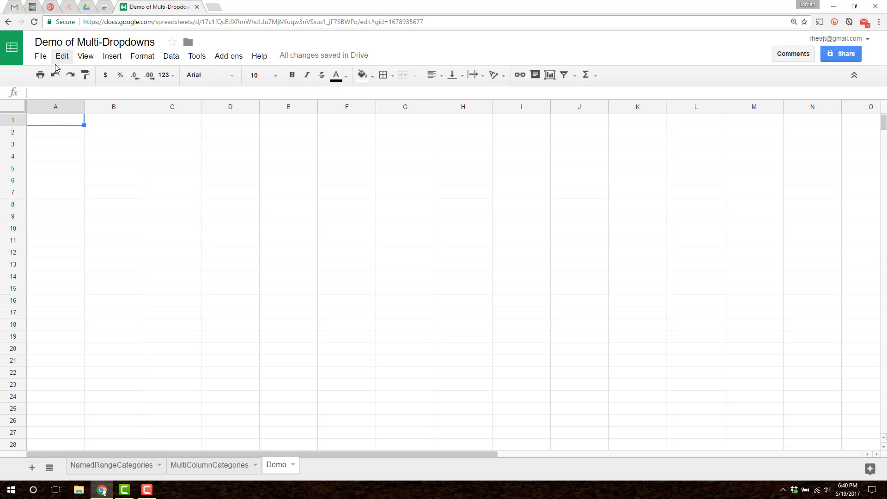
text(Named Ranges)
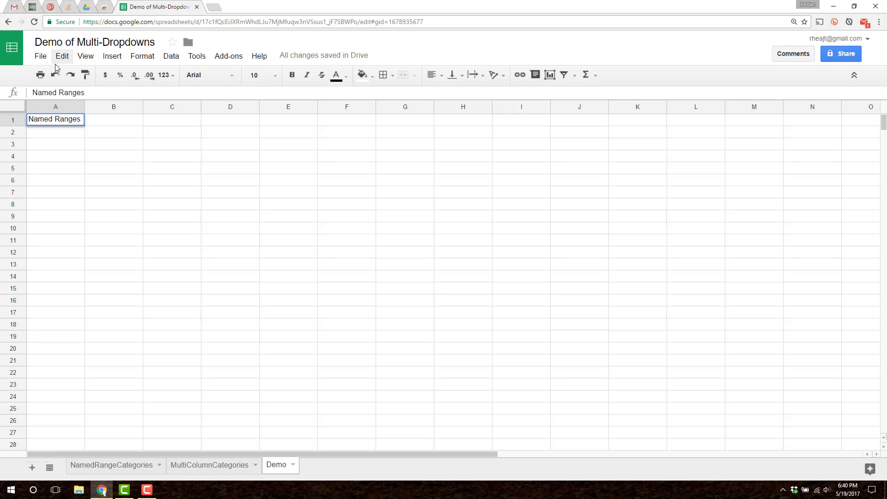
key(Return)
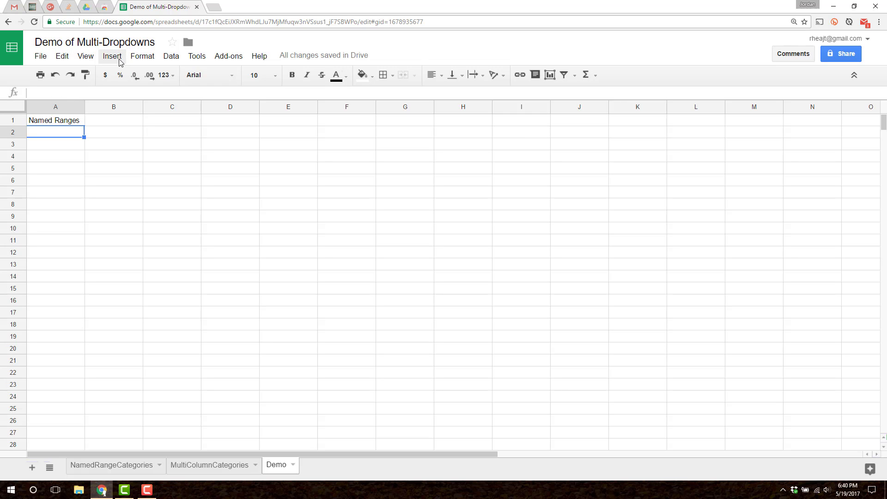
Create a Named Ranges dropdown in cell A2 of the Demo sheet with the Multi-Dropdowns add-on.
click(228, 56)
mouse_move(250, 91)
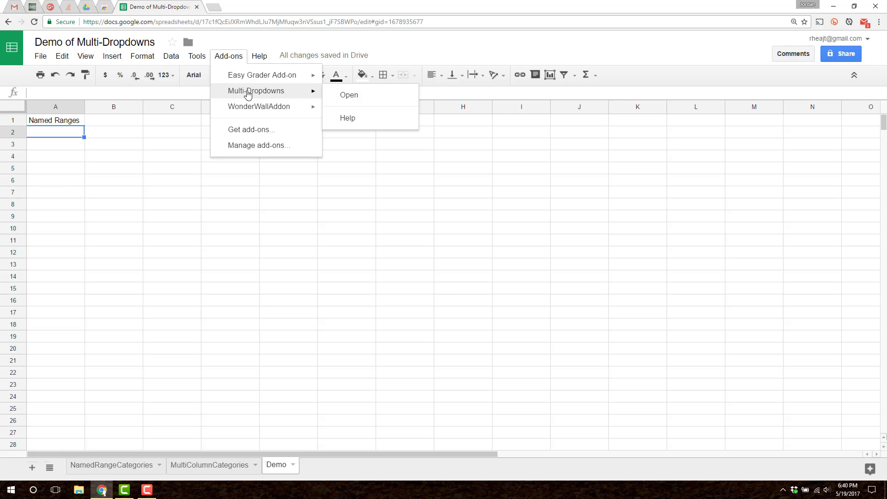
click(359, 103)
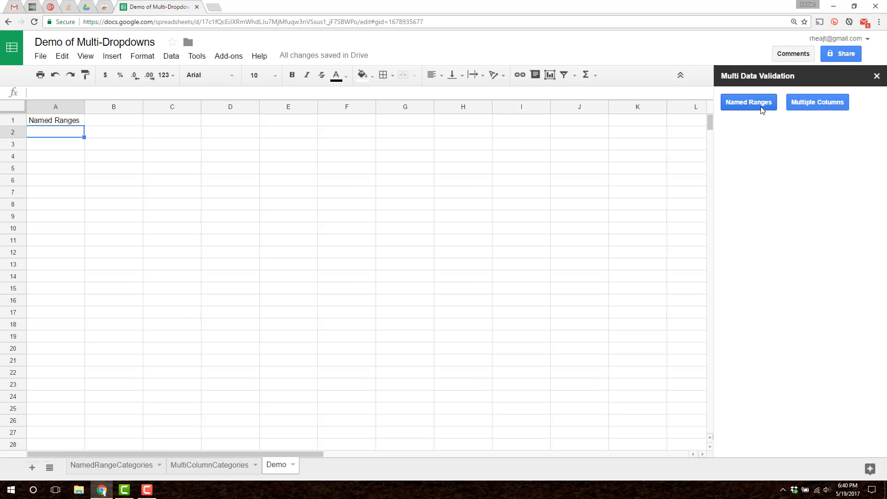
click(758, 106)
click(796, 106)
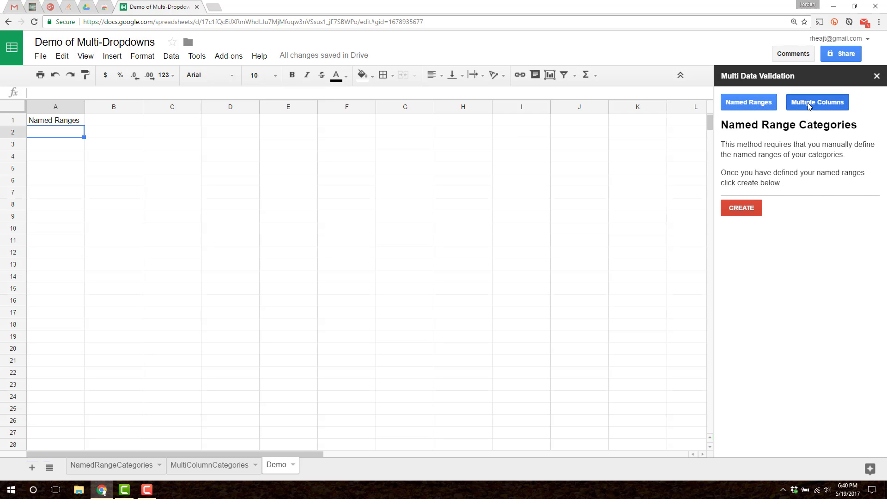
click(760, 107)
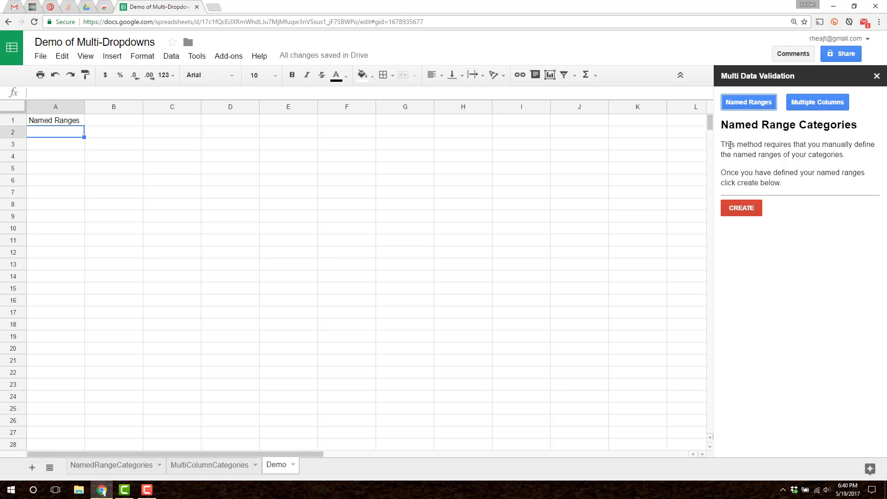
drag(731, 145, 788, 182)
click(791, 184)
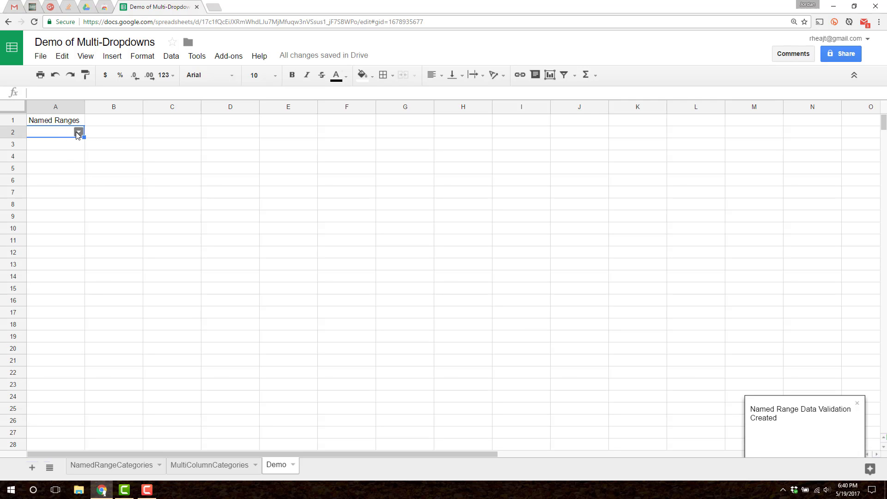
Choose Teachers in cell A2 and Professional Development in the dependent dropdown in B2.
click(78, 133)
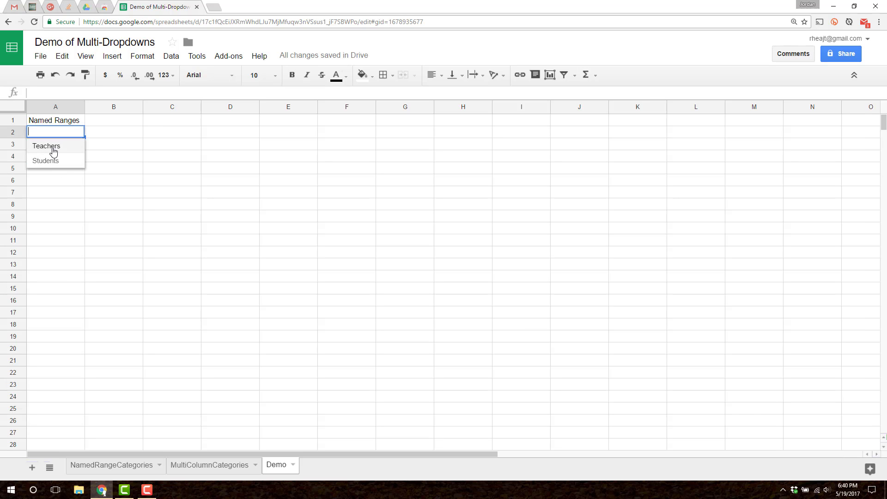
click(53, 147)
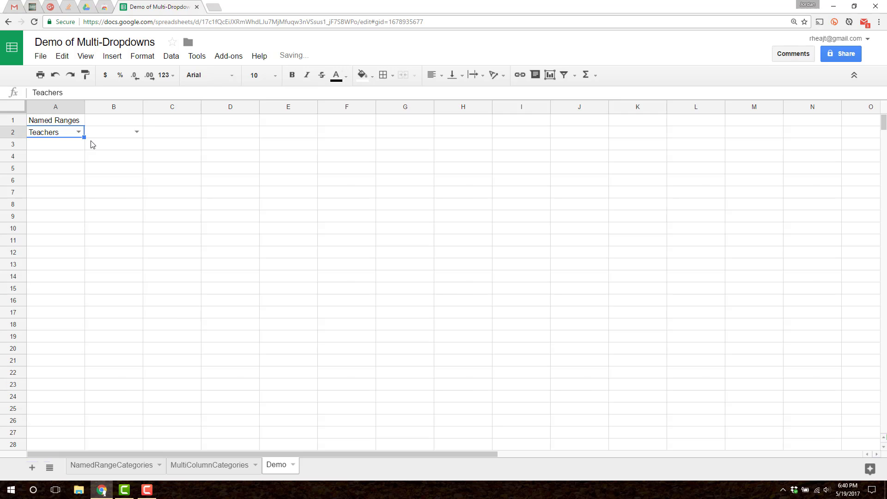
click(137, 132)
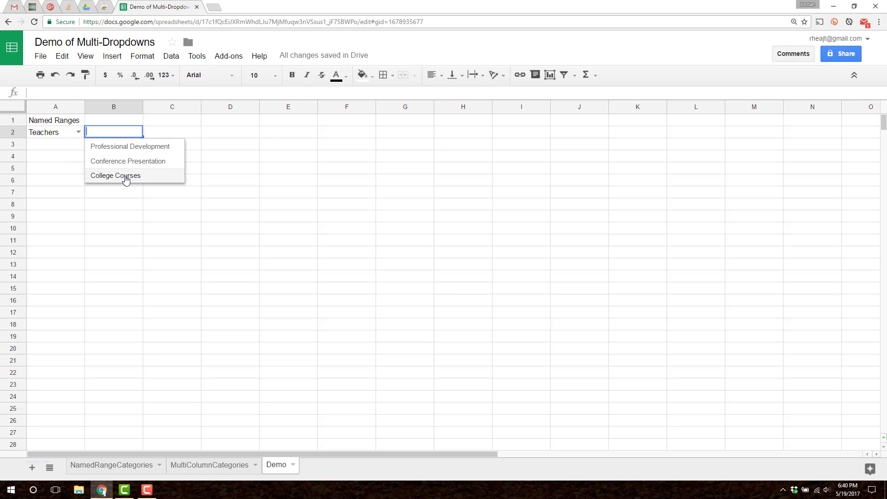
click(123, 147)
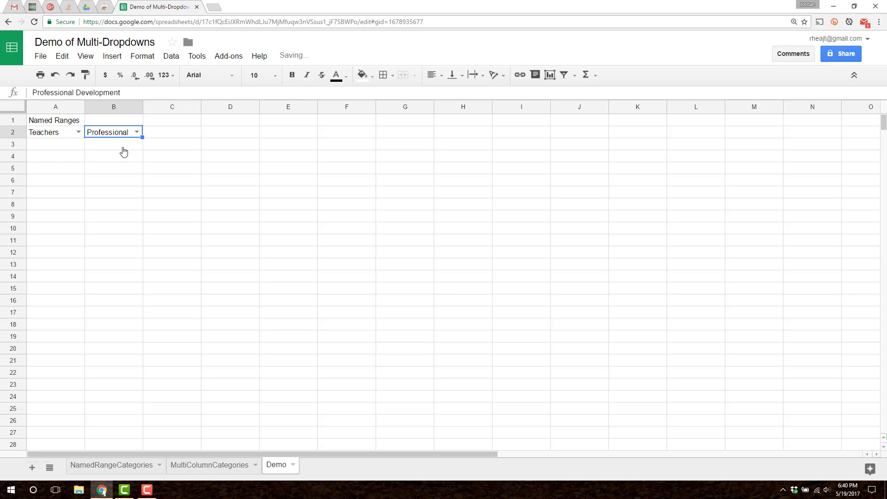
Change cell A2 to Students and choose Tutoring in the dependent dropdown in B2.
click(79, 133)
click(69, 163)
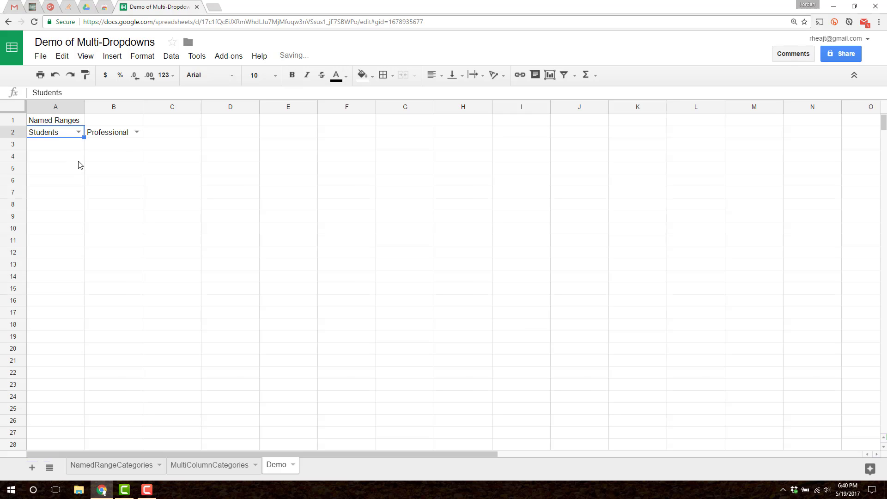
mouse_move(139, 135)
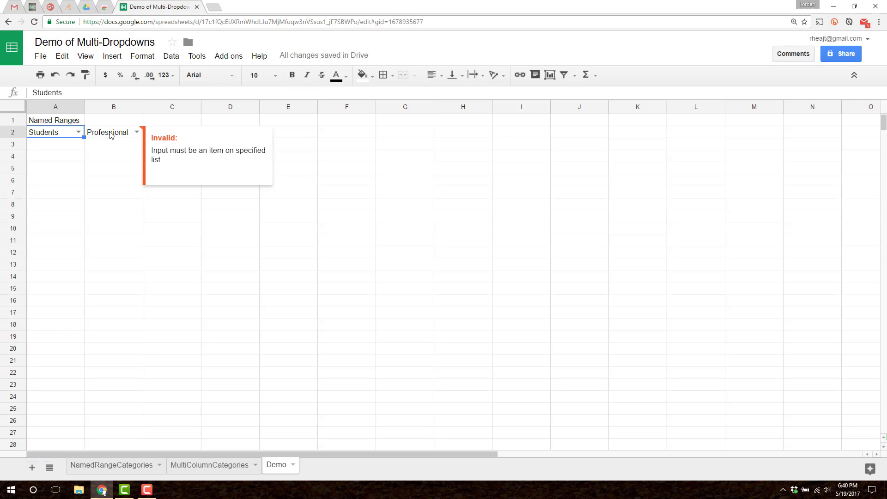
click(110, 135)
click(137, 132)
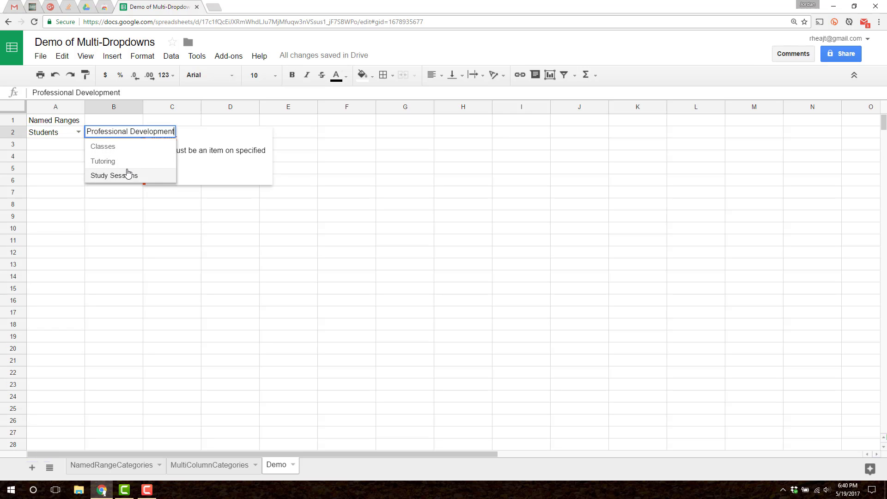
click(116, 162)
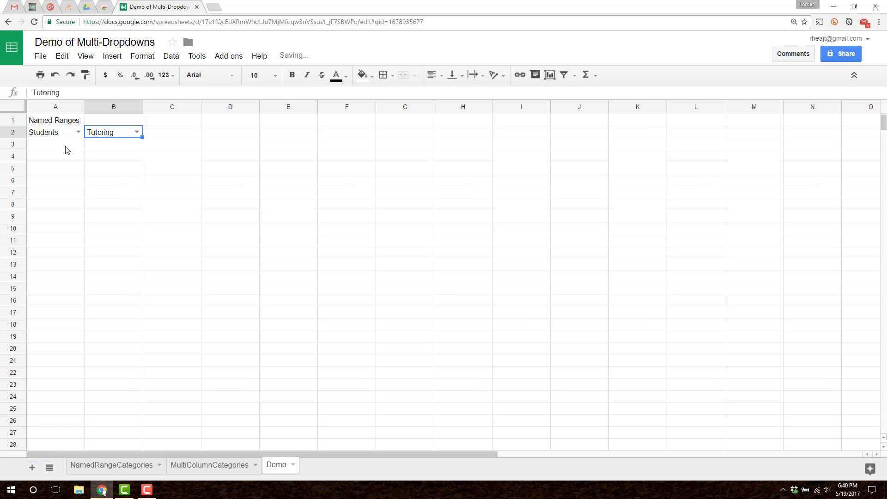
Fill the Students dropdown from cell A2 down through A15.
click(71, 135)
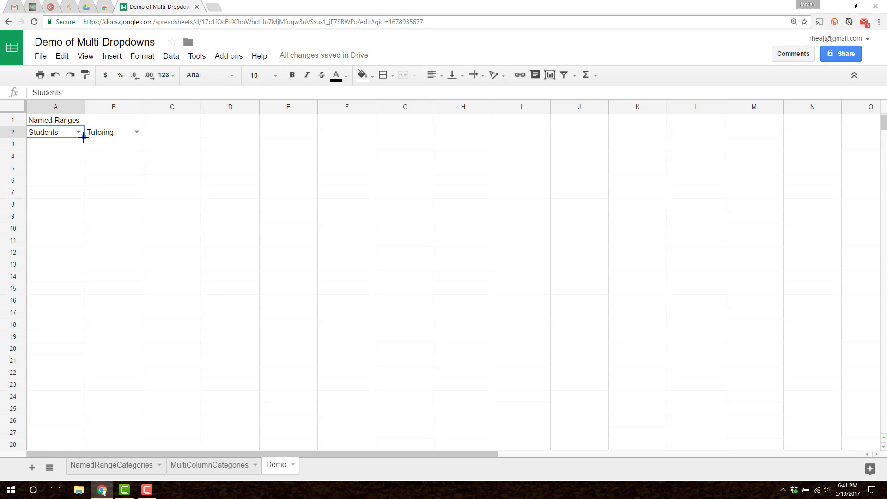
drag(84, 138, 76, 292)
click(185, 221)
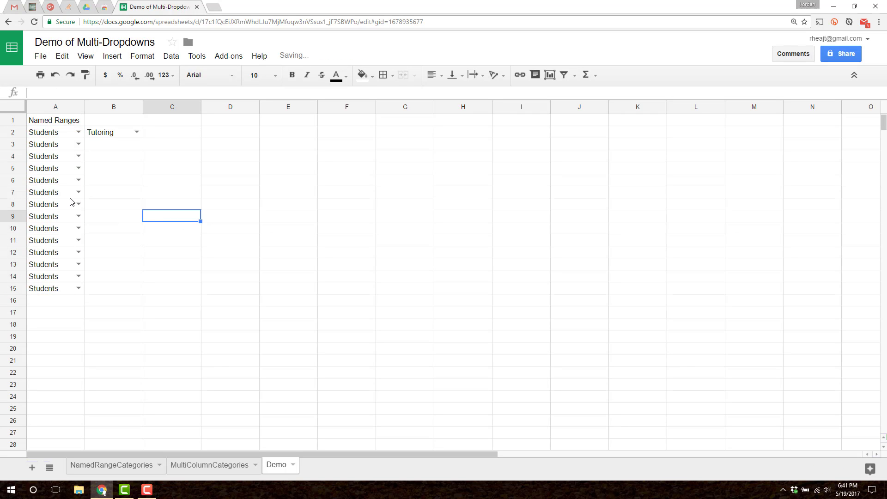
Set cell A7 to Teachers and choose Professional Development in the dependent dropdown in B7.
click(79, 192)
click(71, 219)
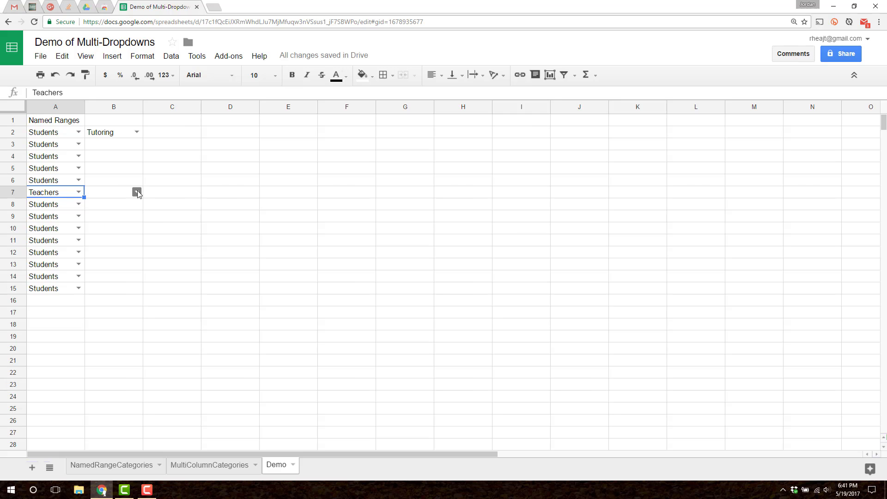
click(138, 192)
click(134, 206)
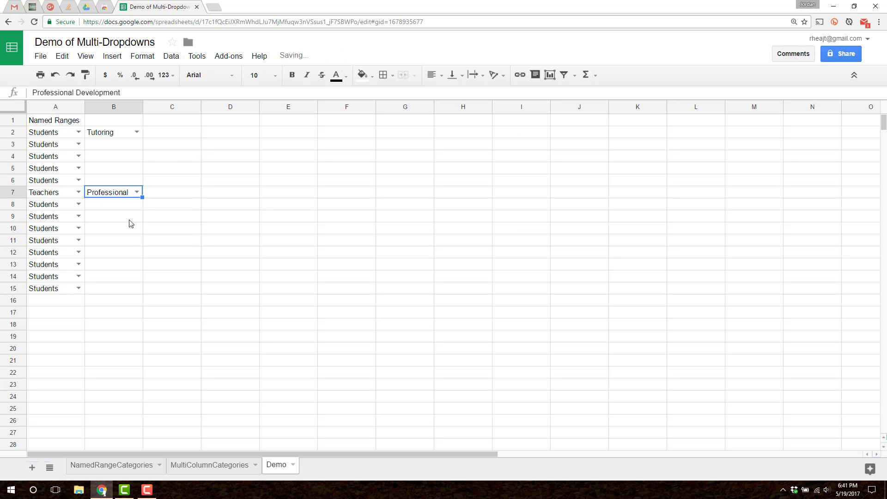
Enter the heading Multiple Columns in cell D1.
click(229, 123)
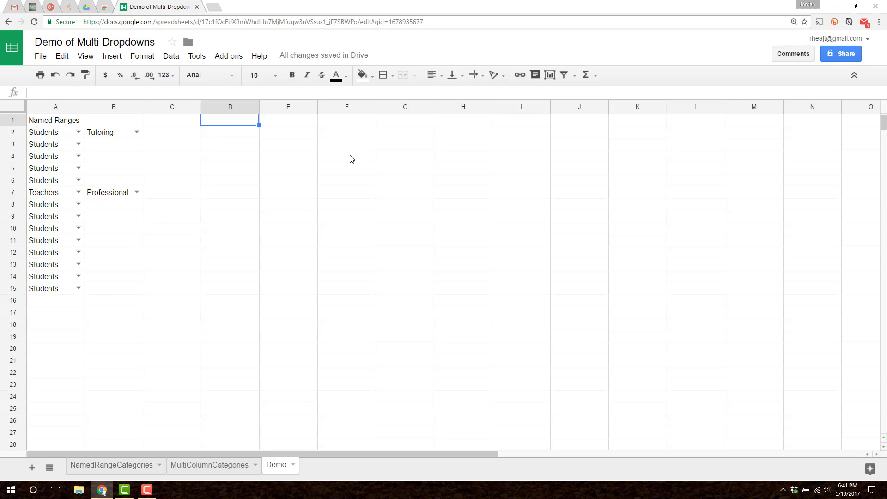
text(Multiple Columns)
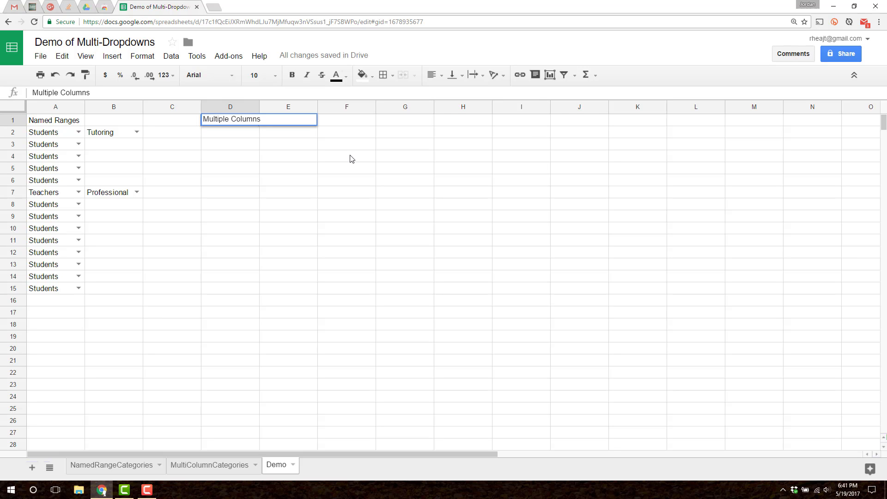
key(Return)
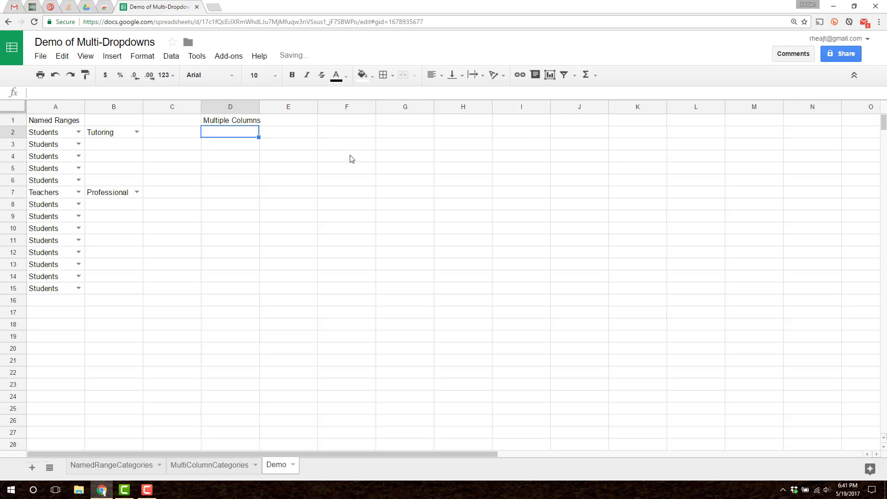
Create a Multiple Columns dropdown in cell D2 with the Multi-Dropdowns add-on, using MultiColumnCategories as the sheet with categories.
click(227, 56)
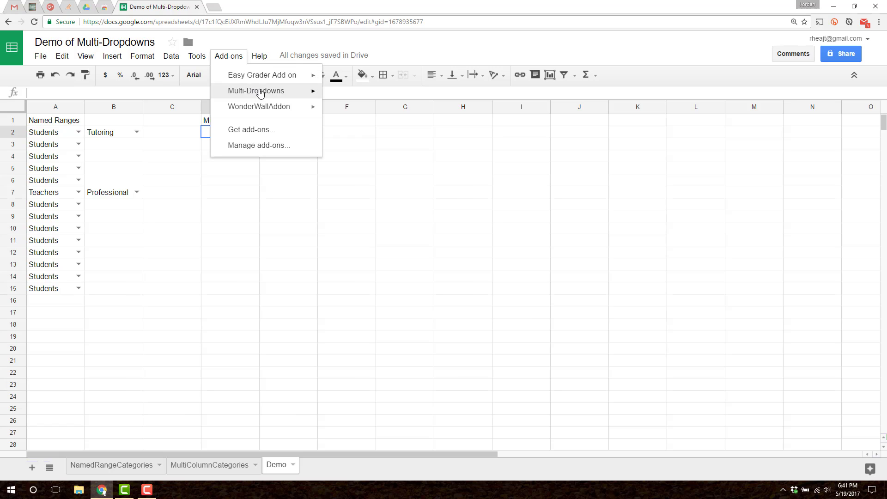
mouse_move(257, 92)
click(377, 93)
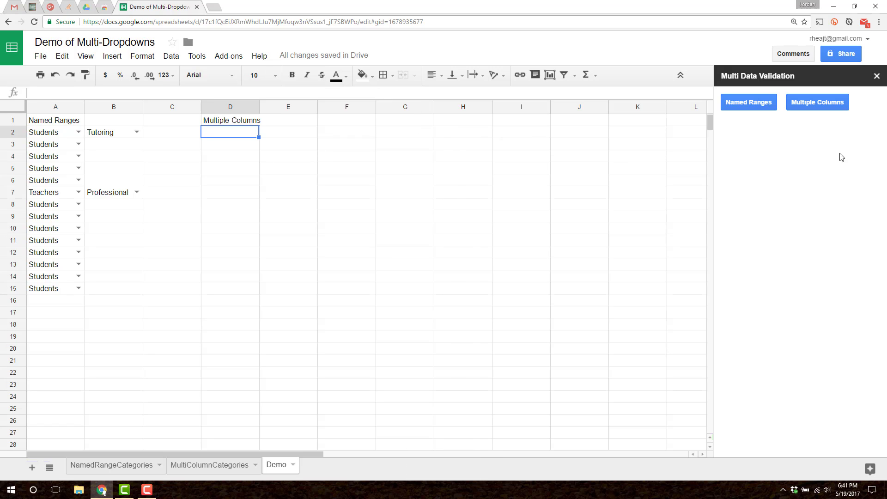
click(820, 103)
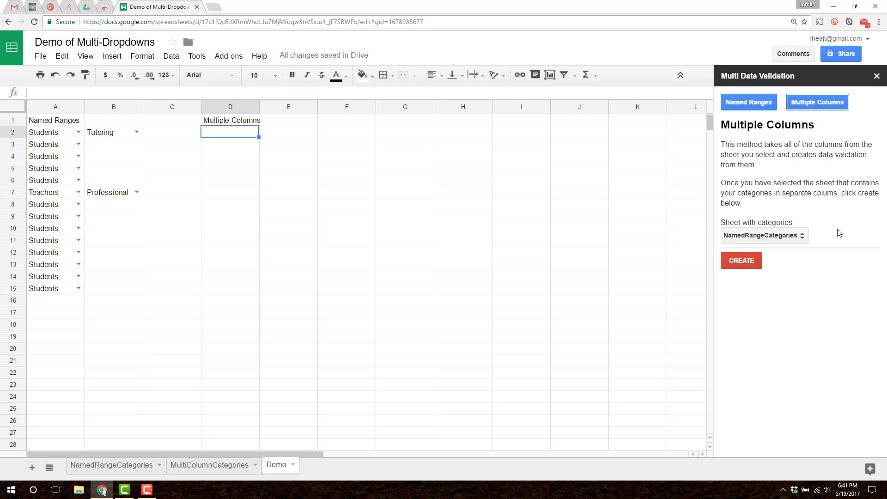
click(763, 236)
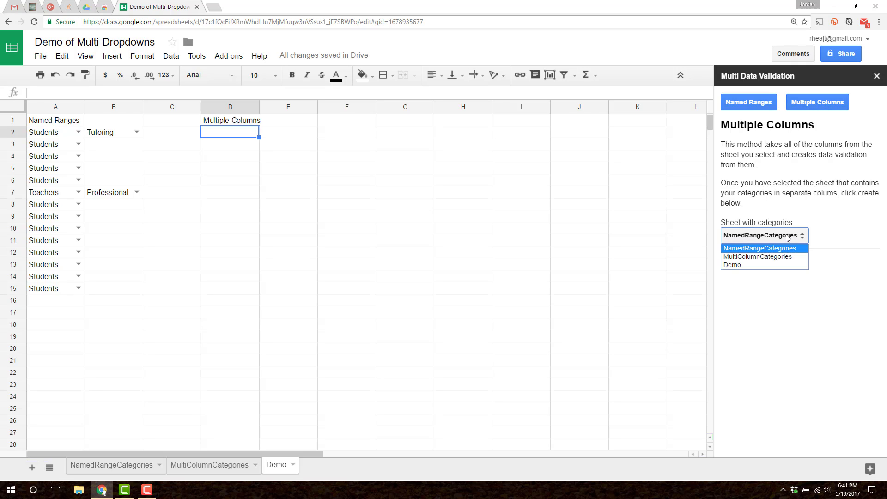
click(774, 257)
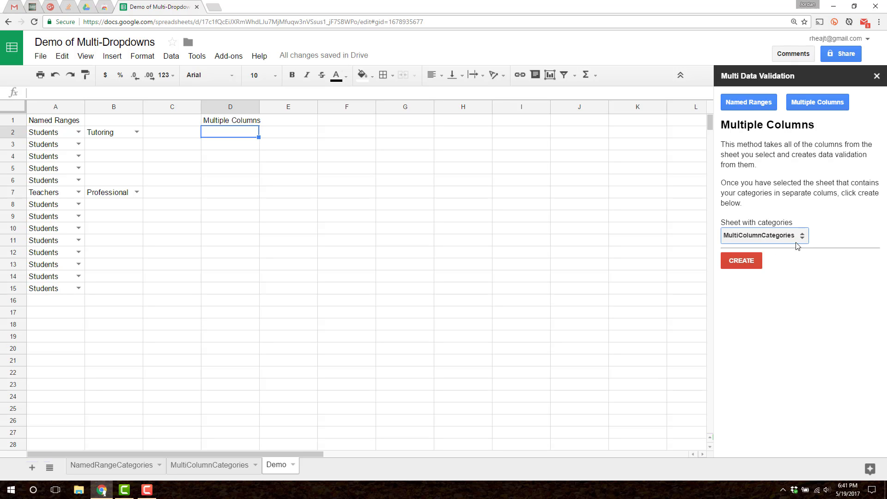
click(200, 468)
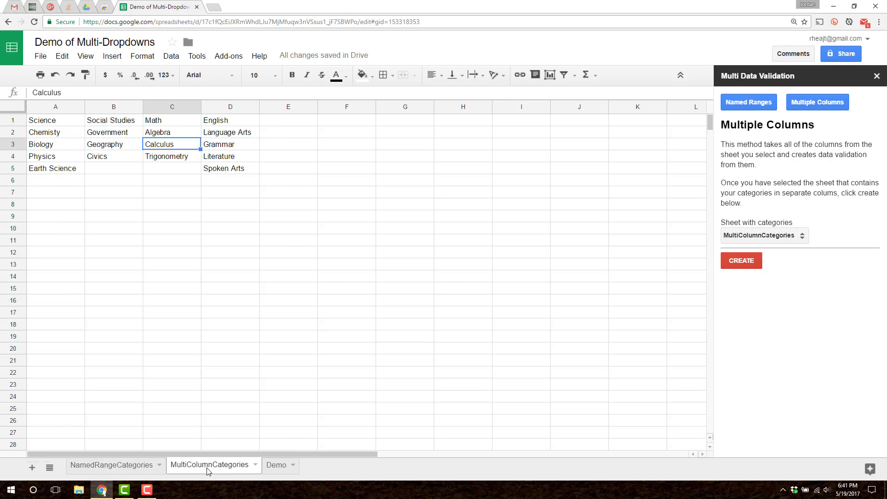
click(273, 468)
click(764, 235)
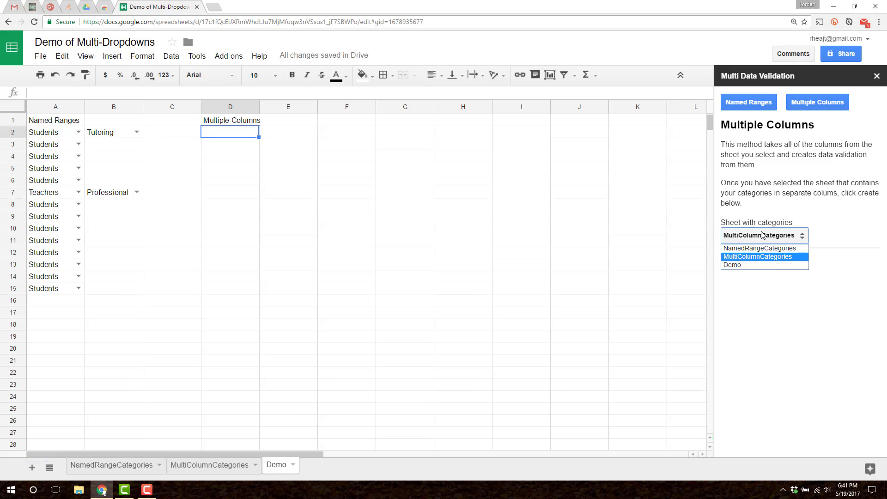
click(767, 255)
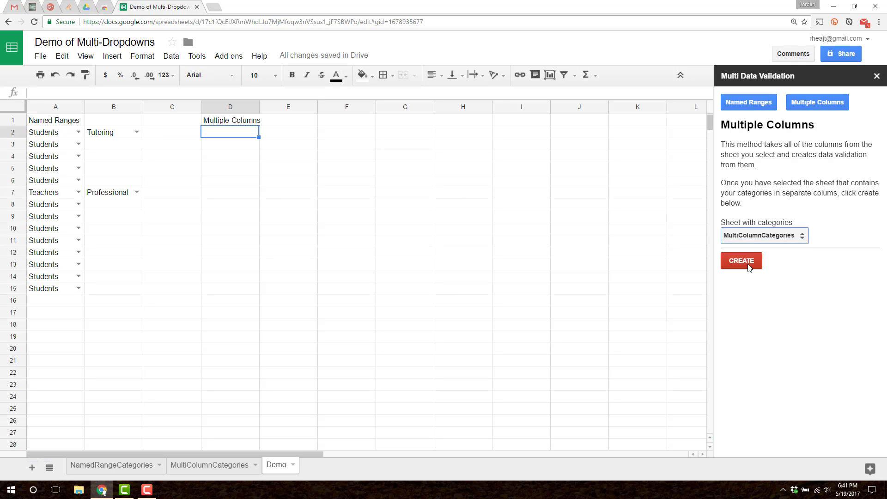
click(747, 261)
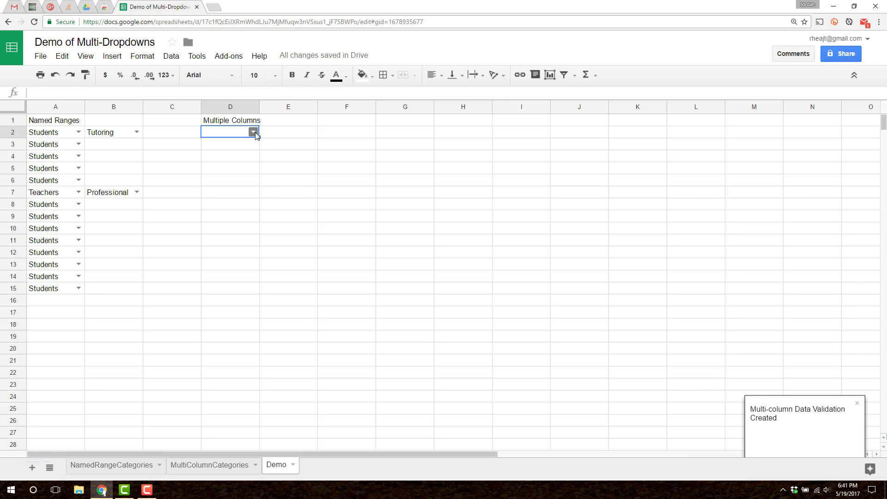
Choose Science in cell D2 and Physics in the dependent dropdown in E2.
click(254, 132)
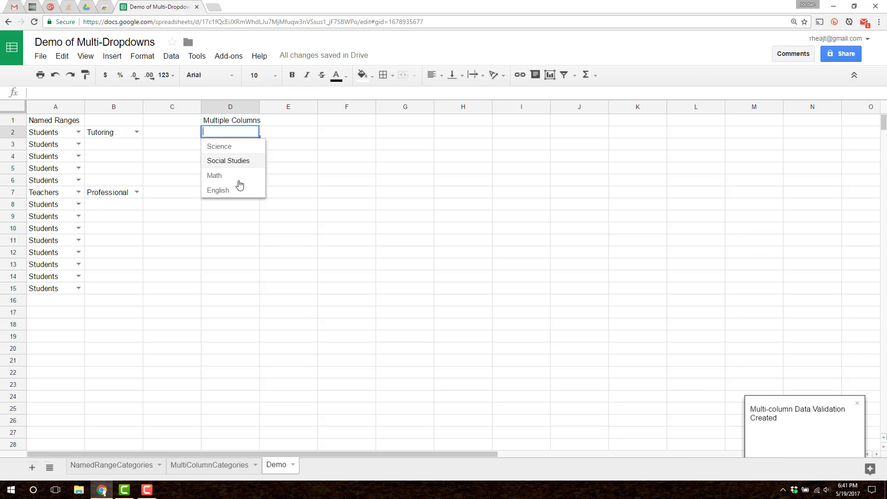
click(231, 146)
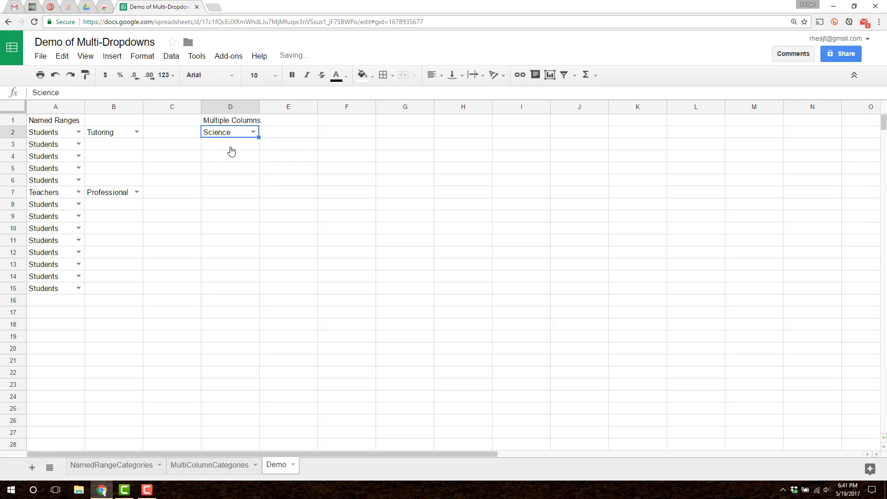
double_click(316, 132)
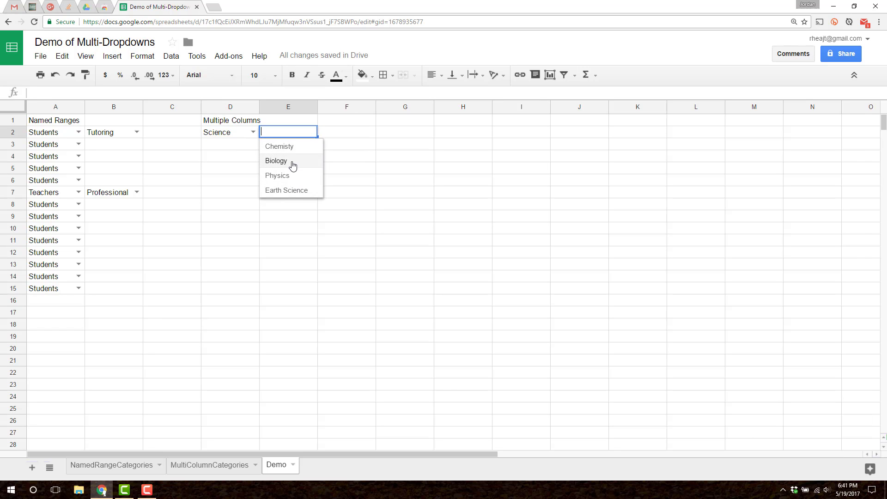
click(293, 177)
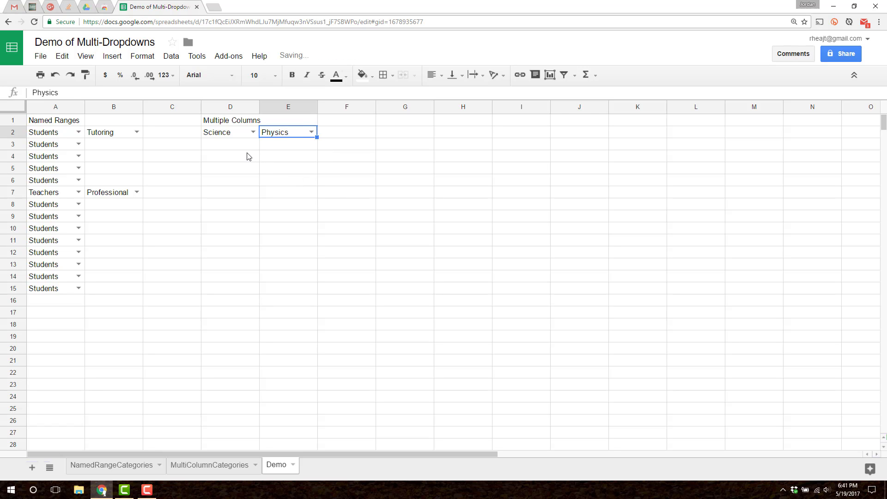
Fill the Science dropdown from cell D2 down through D15.
click(244, 134)
drag(259, 137, 259, 288)
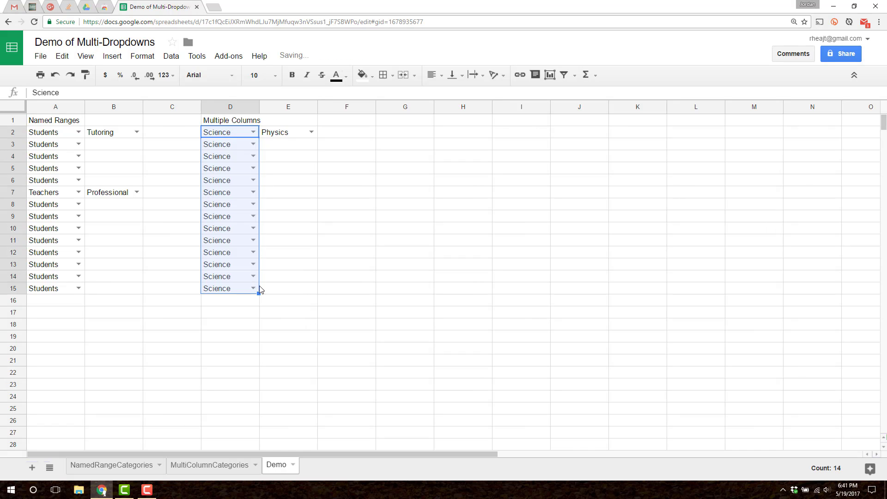
click(317, 180)
Set cell D5 to Math and cell D8 to Social Studies using their dropdowns.
click(254, 168)
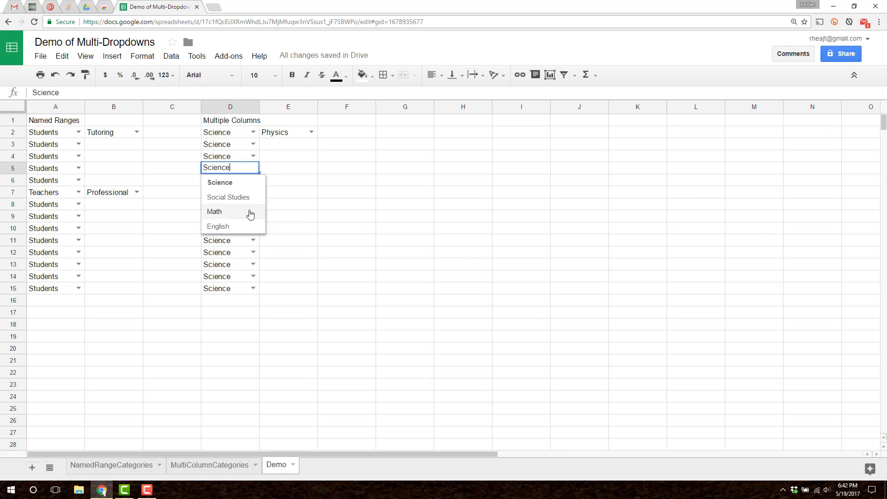
click(246, 216)
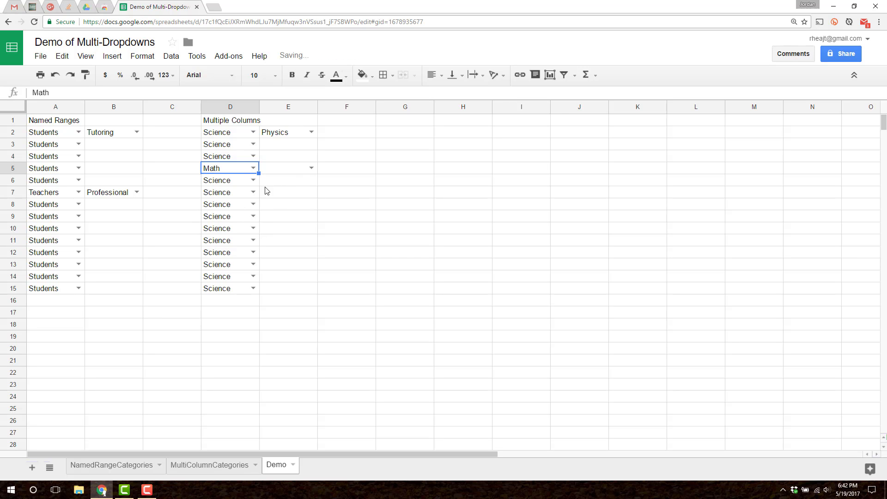
click(254, 206)
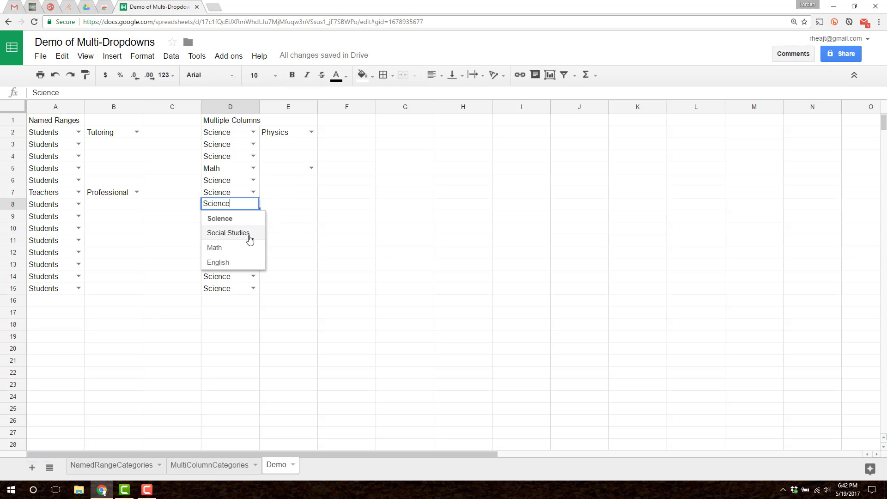
click(251, 237)
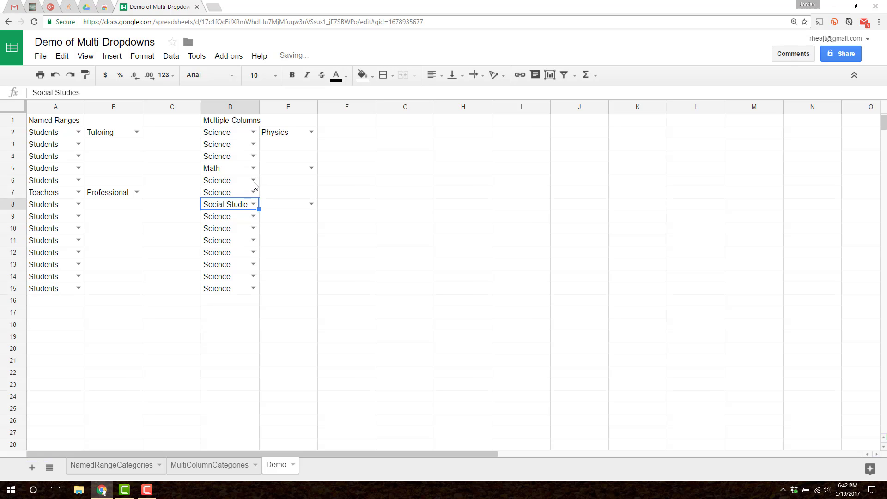